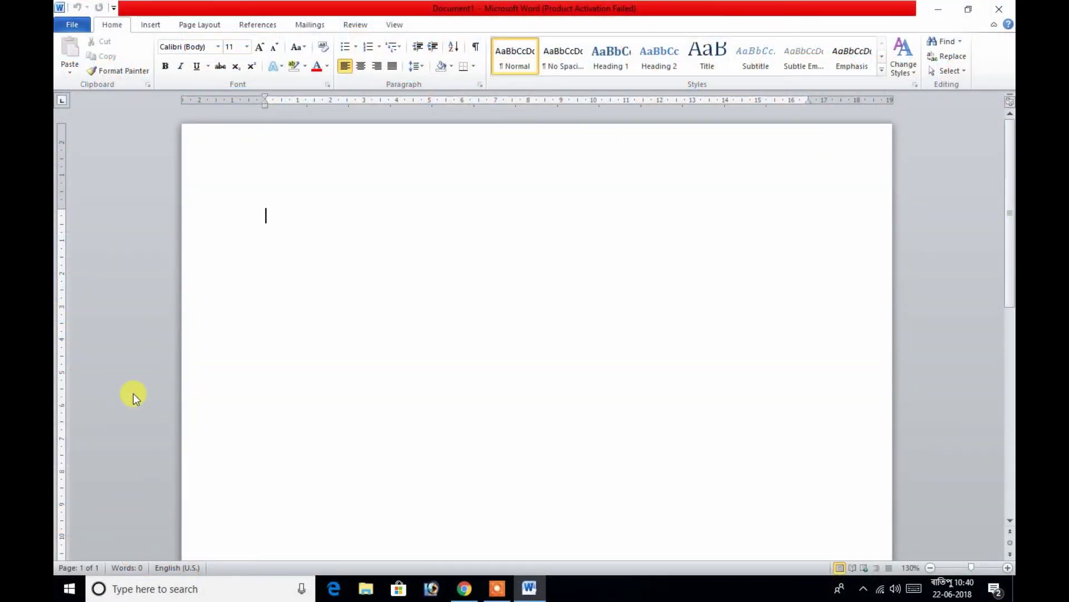
# - Switch the ribbon to the Insert tab to reveal the Pages group tools
pyautogui.click(158, 28)
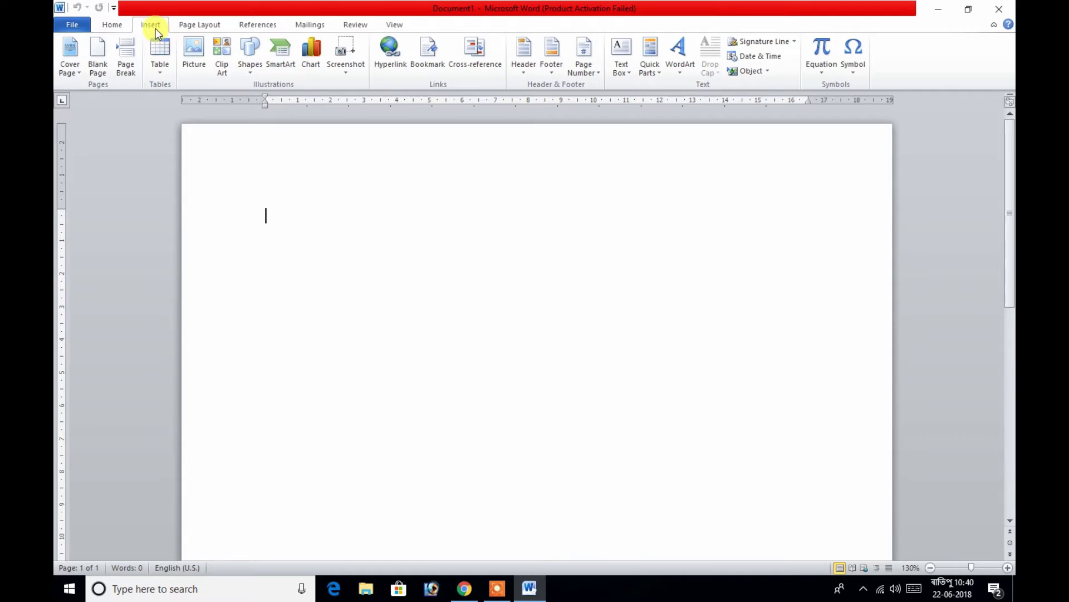
# - Insert the Conservative cover page and enter MS WORD as the company name
pyautogui.click(80, 73)
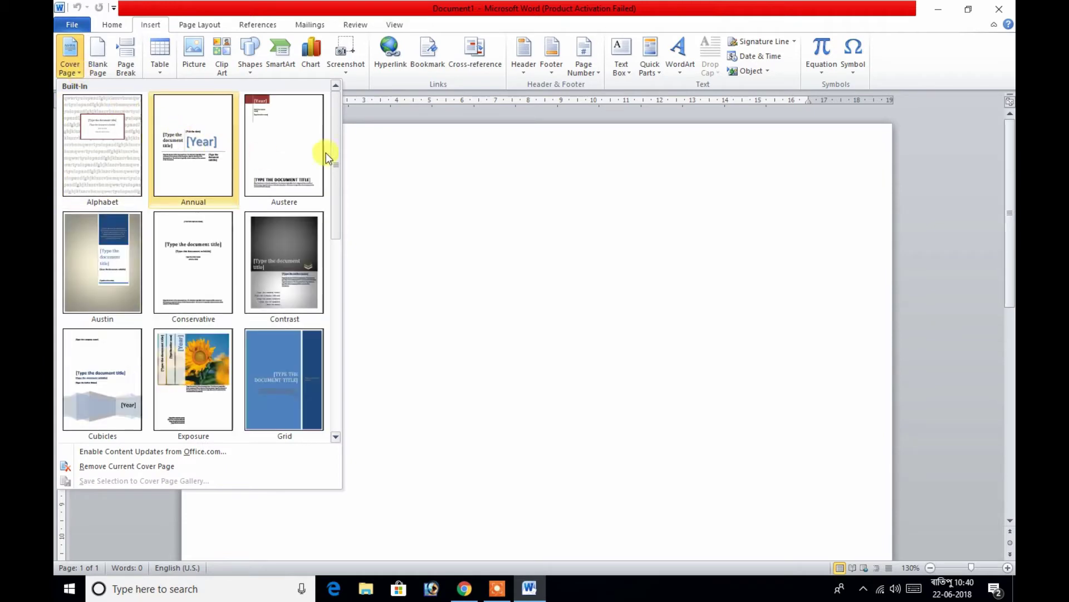
pyautogui.moveTo(337, 129)
pyautogui.mouseDown()
pyautogui.moveTo(337, 320)
pyautogui.moveTo(342, 151)
pyautogui.mouseUp()
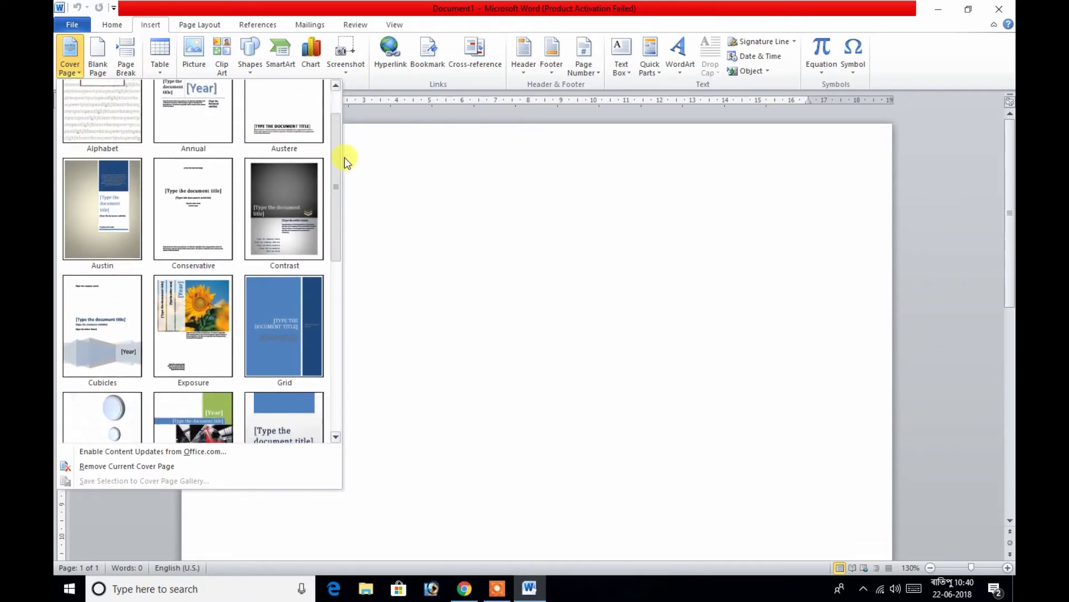
pyautogui.moveTo(343, 152); pyautogui.dragTo(344, 171)
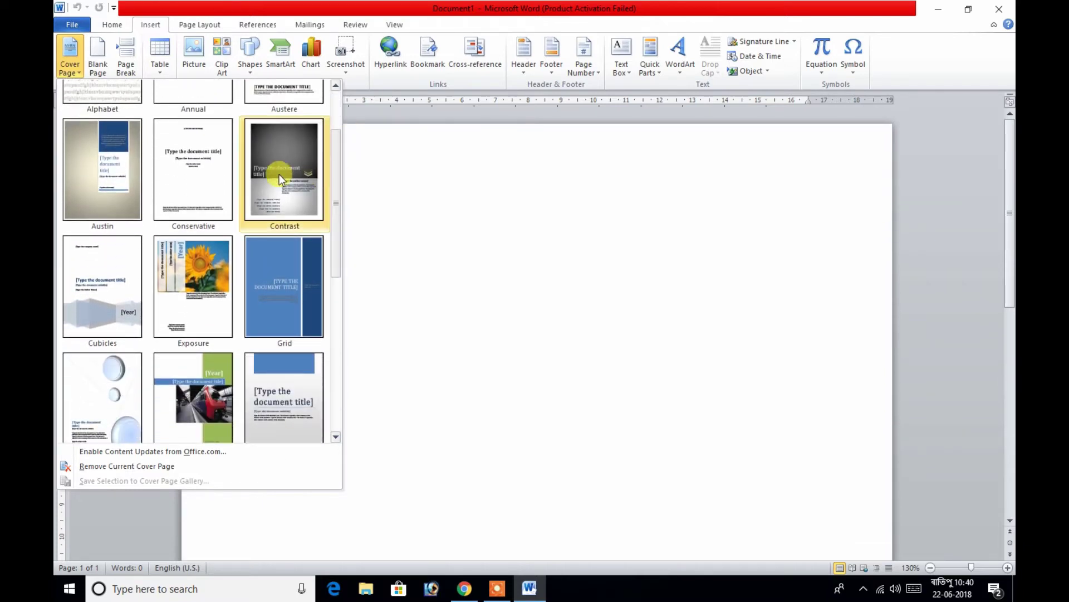
pyautogui.click(195, 173)
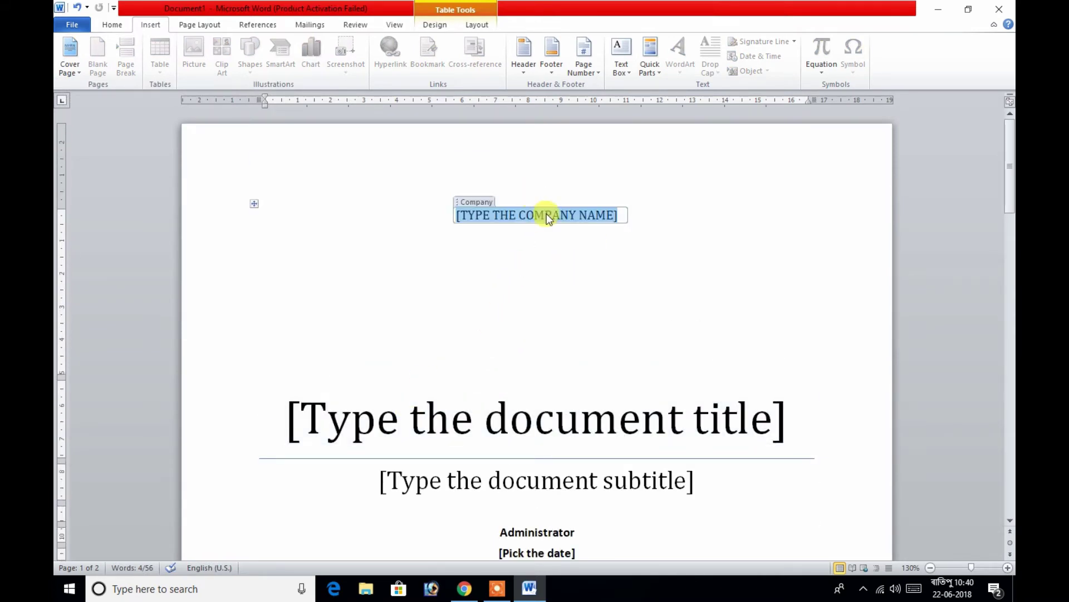
pyautogui.write('M')
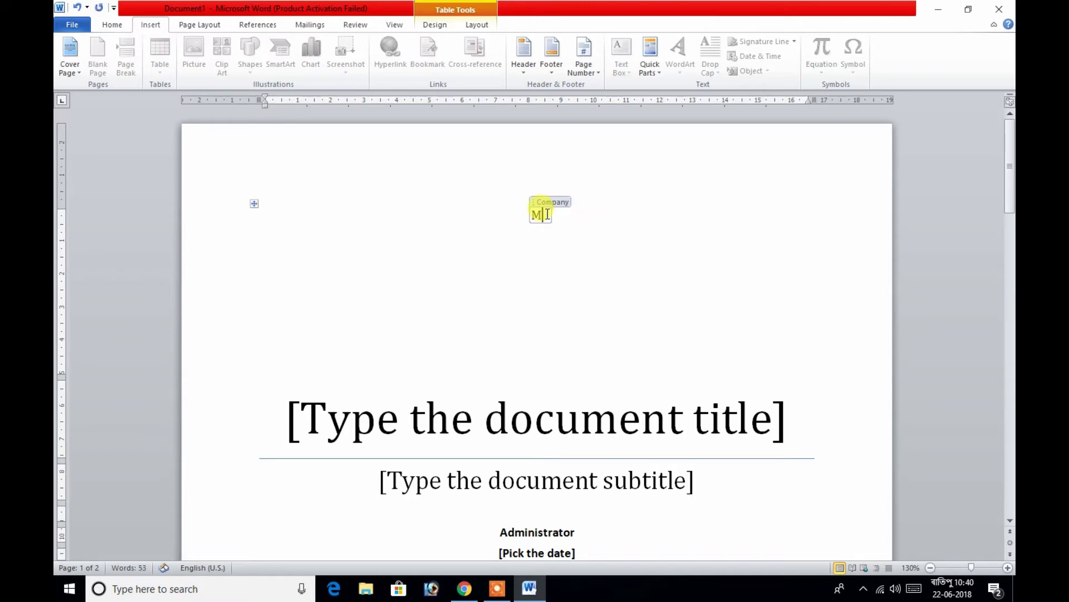
pyautogui.write('S WOR')
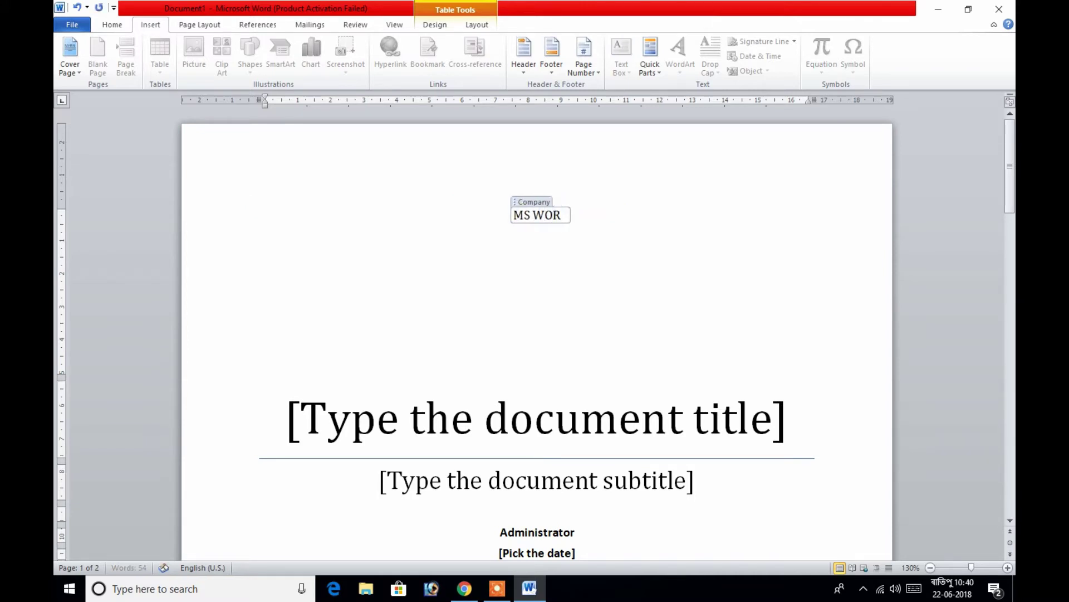
pyautogui.write('D')
pyautogui.press('Home')
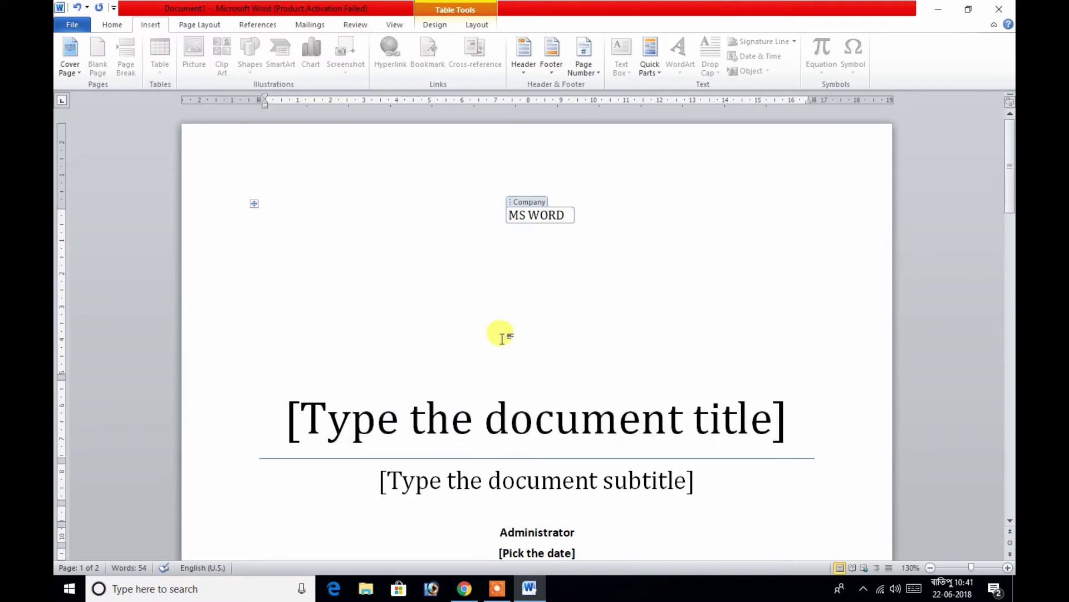
# - Set the cover page date to 6/22/2018 using the date calendar
pyautogui.scroll(-1, 499, 335)
pyautogui.click(497, 375)
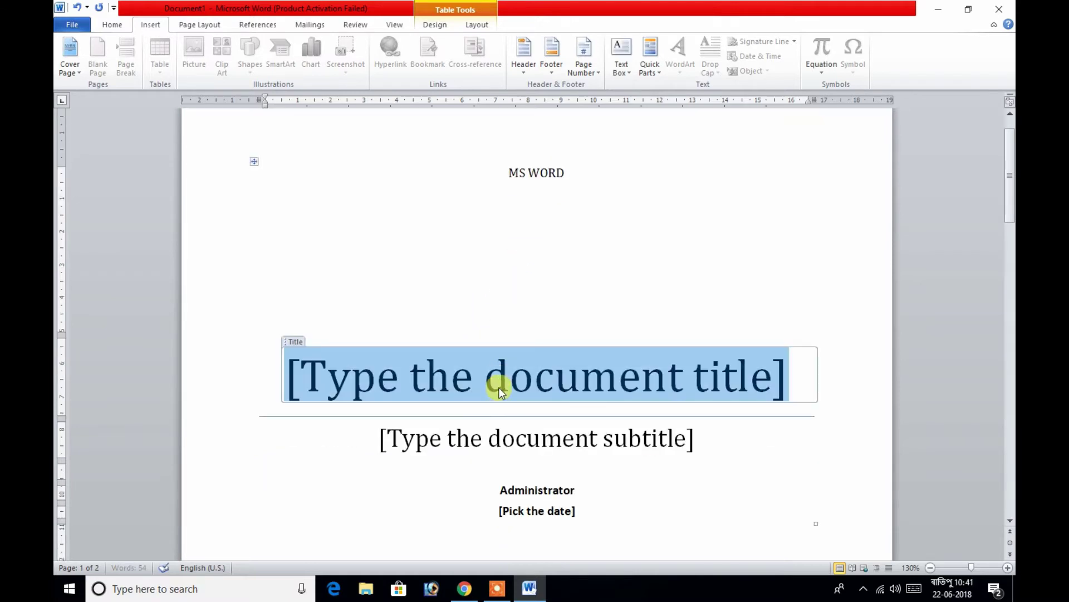
pyautogui.click(495, 438)
pyautogui.click(520, 491)
pyautogui.click(535, 510)
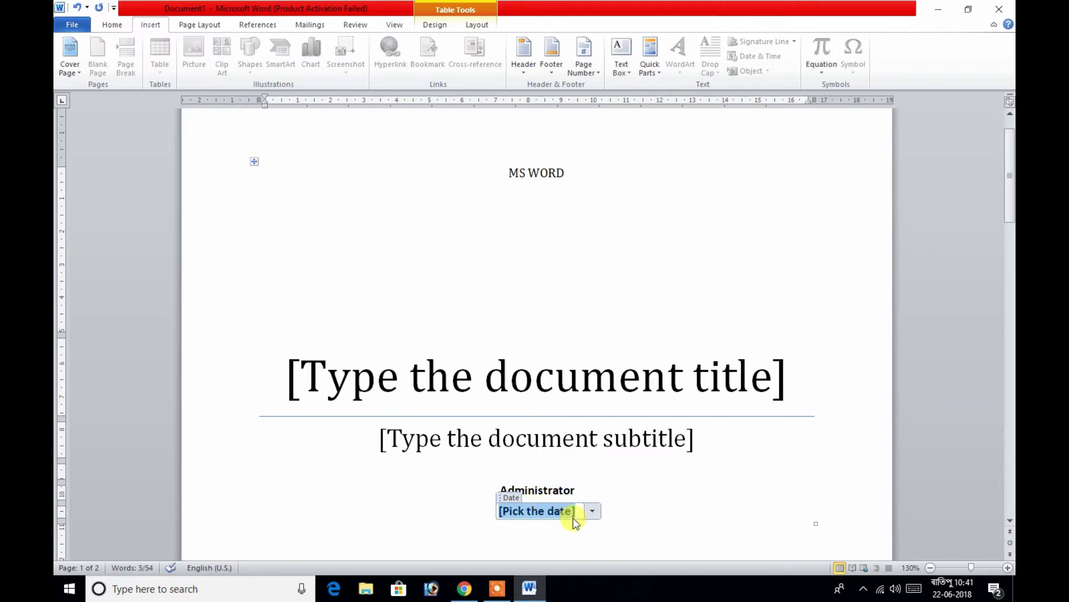
pyautogui.click(592, 511)
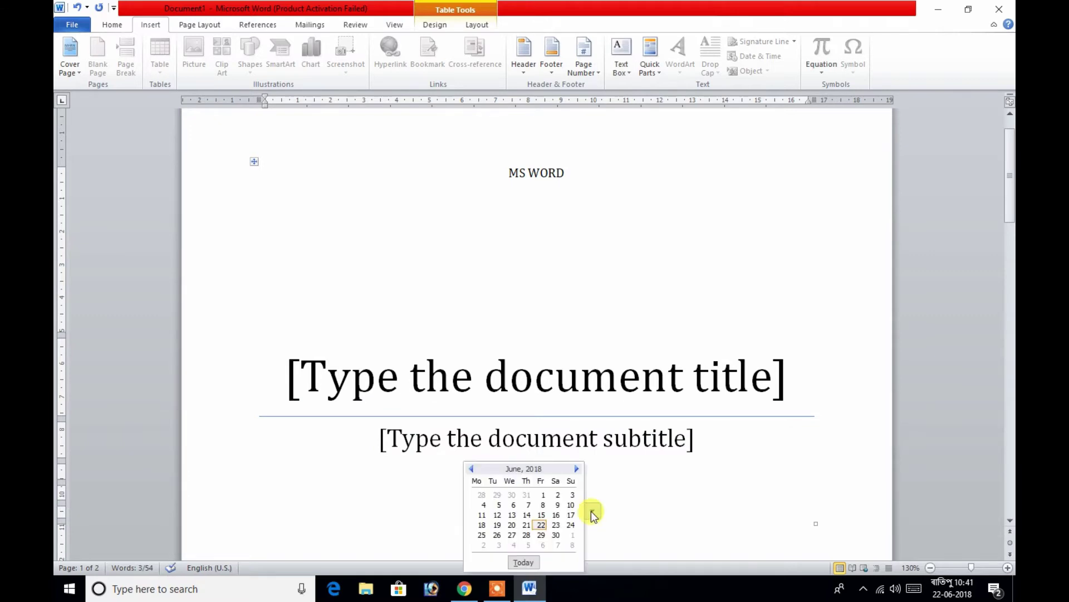
pyautogui.click(541, 524)
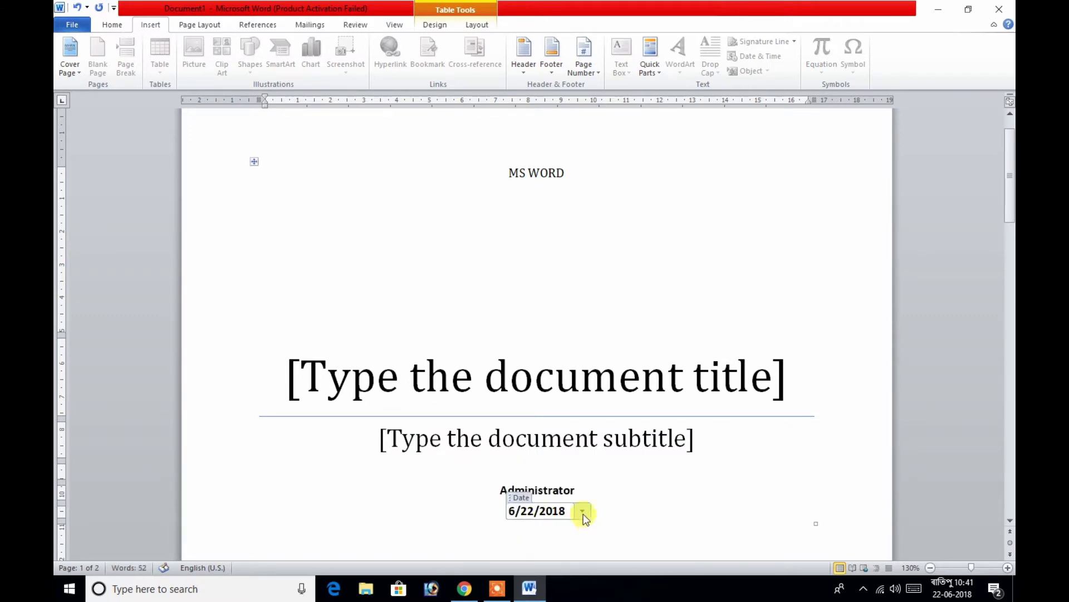
pyautogui.scroll(-3, 353, 447)
pyautogui.scroll(-3, 355, 447)
pyautogui.scroll(-3, 361, 447)
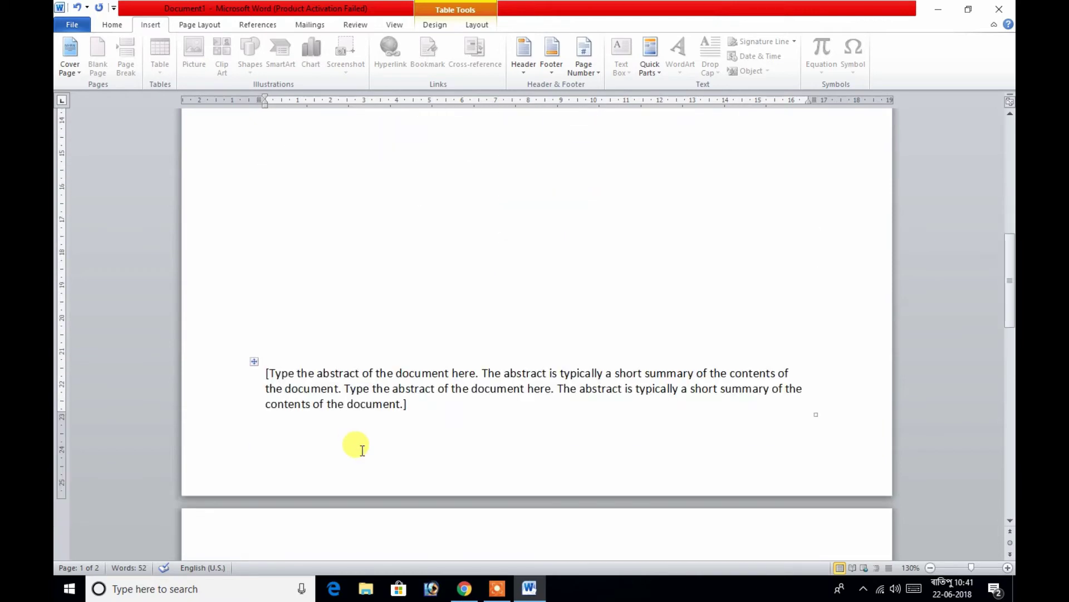
pyautogui.scroll(5, 395, 407)
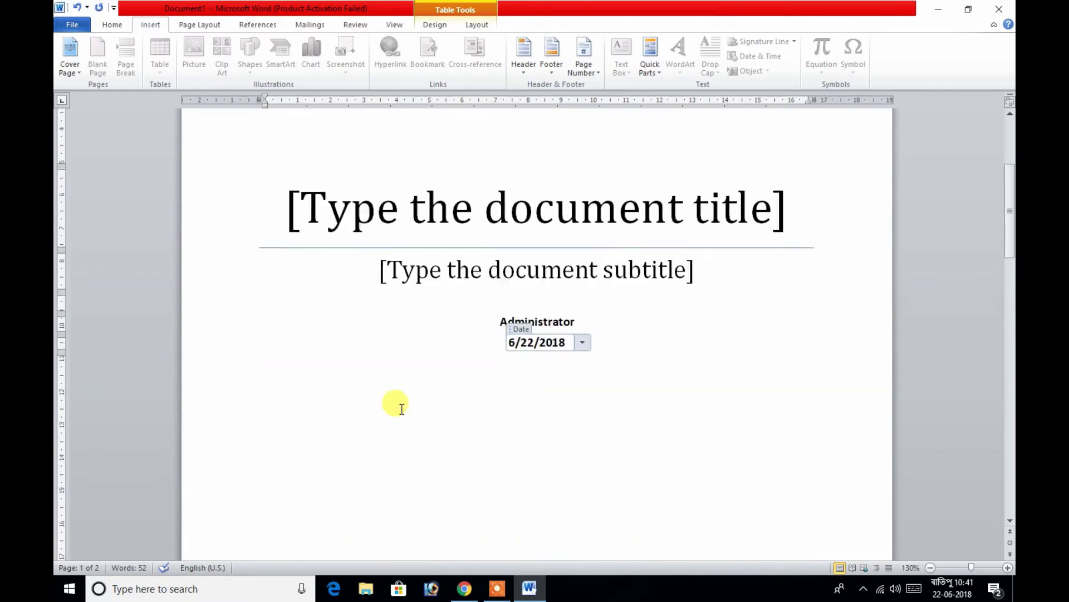
pyautogui.scroll(5, 400, 408)
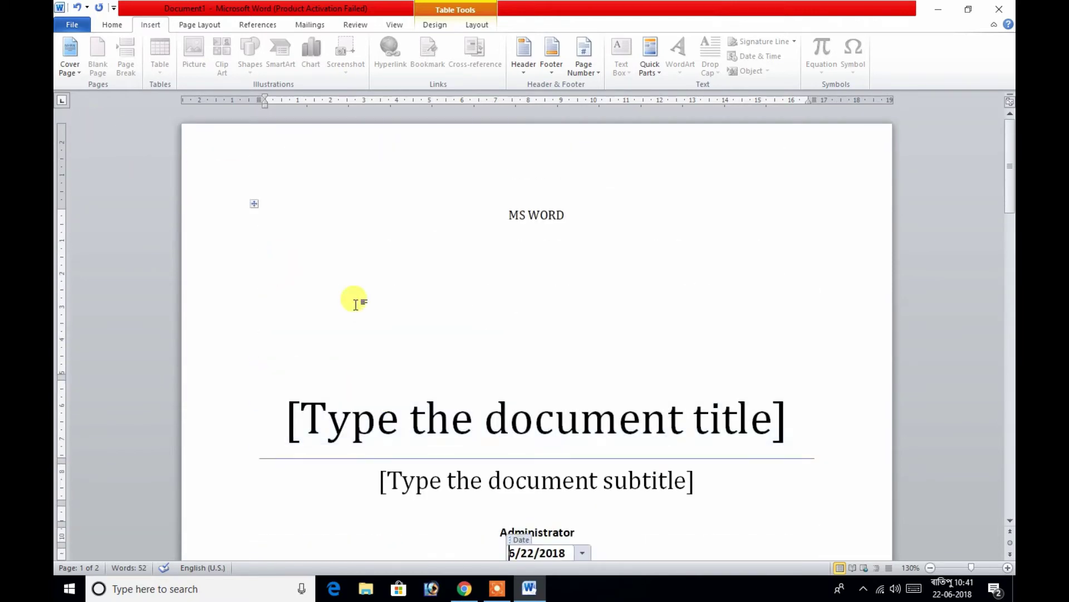
pyautogui.click(69, 56)
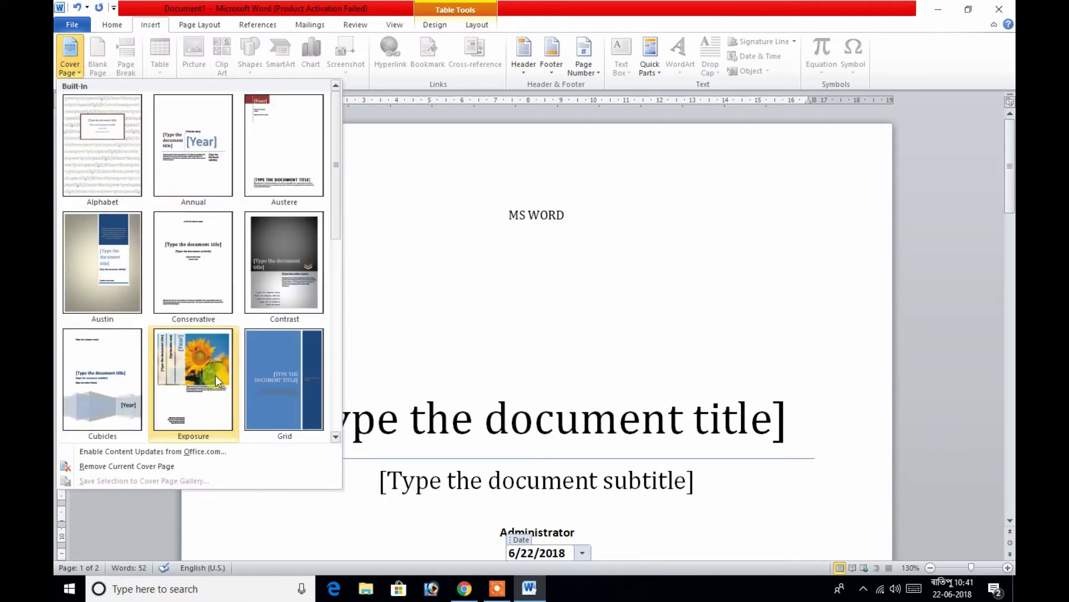
pyautogui.click(213, 379)
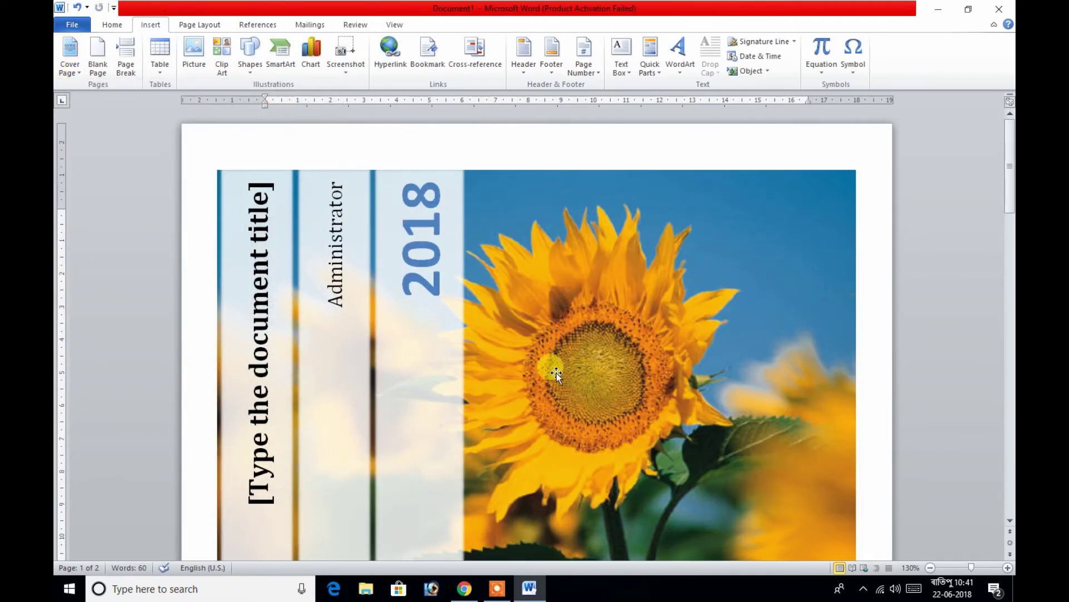
pyautogui.scroll(-3, 370, 351)
pyautogui.scroll(-2, 370, 351)
pyautogui.scroll(-3, 370, 351)
pyautogui.scroll(-2, 386, 349)
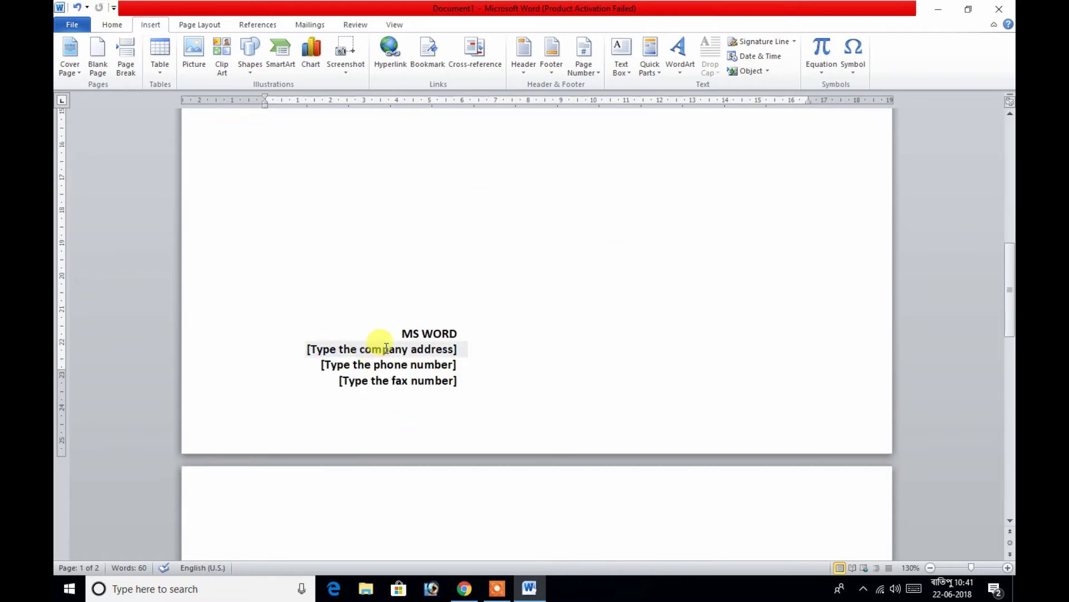
pyautogui.scroll(2, 386, 348)
pyautogui.scroll(4, 370, 353)
pyautogui.scroll(3, 370, 354)
pyautogui.scroll(4, 371, 354)
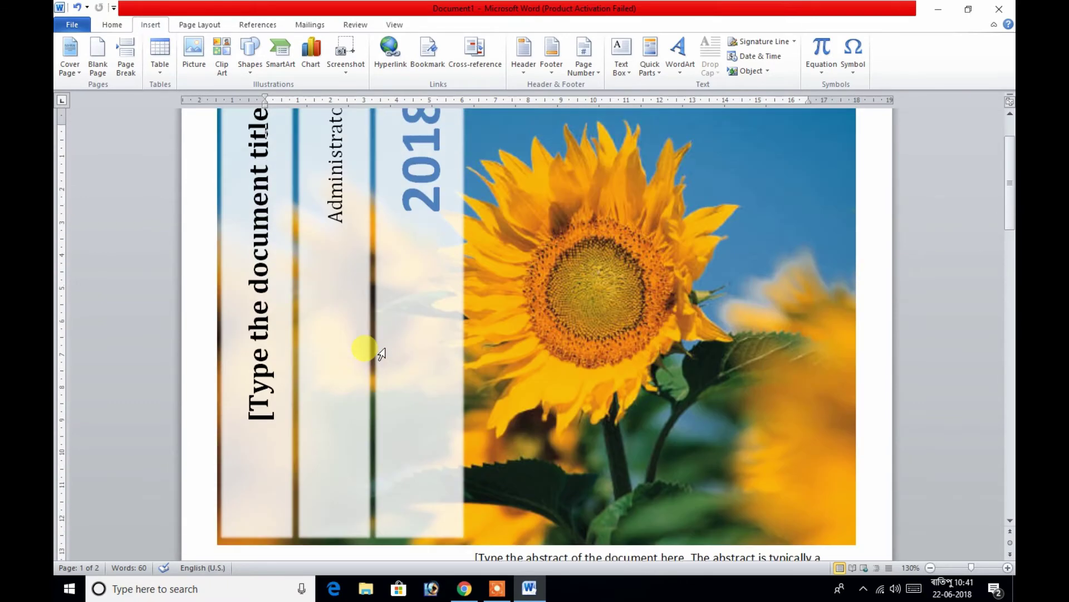
pyautogui.scroll(2, 382, 354)
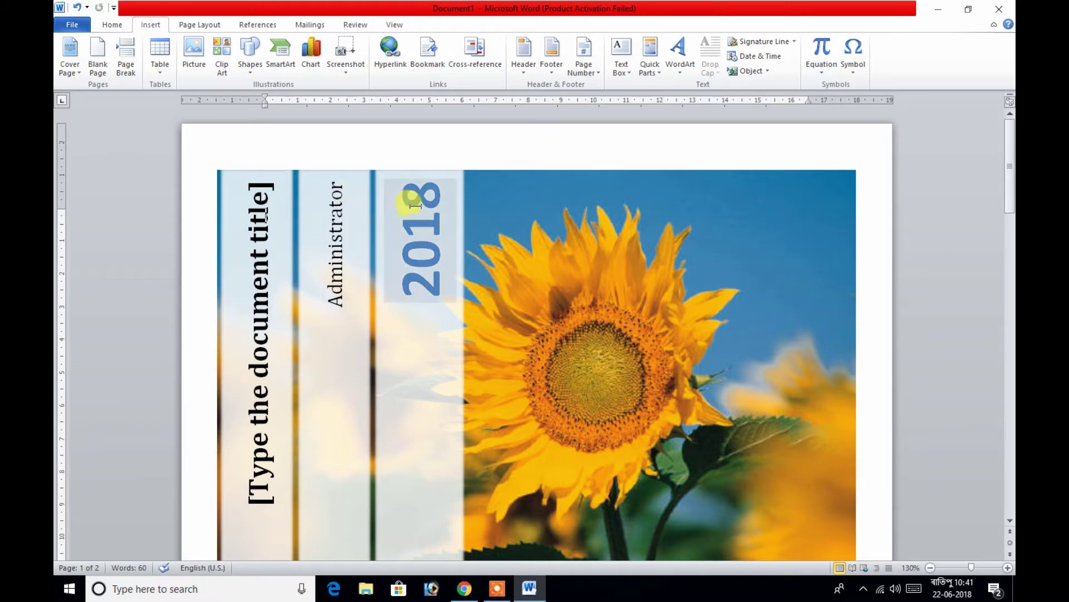
# - Remove the current sunflower cover page from the Cover Page gallery
pyautogui.click(68, 67)
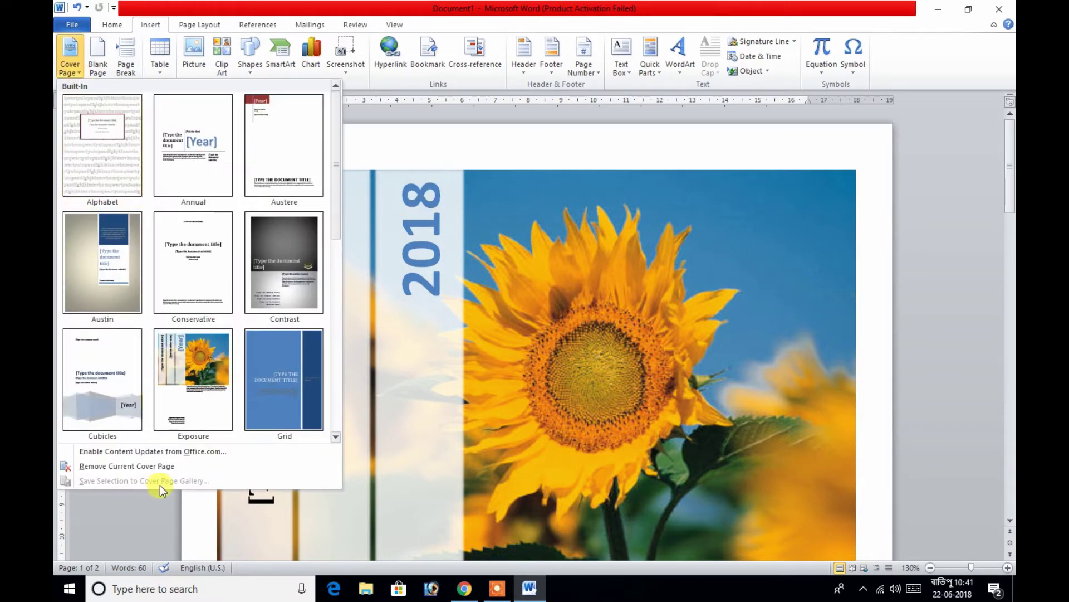
pyautogui.click(210, 467)
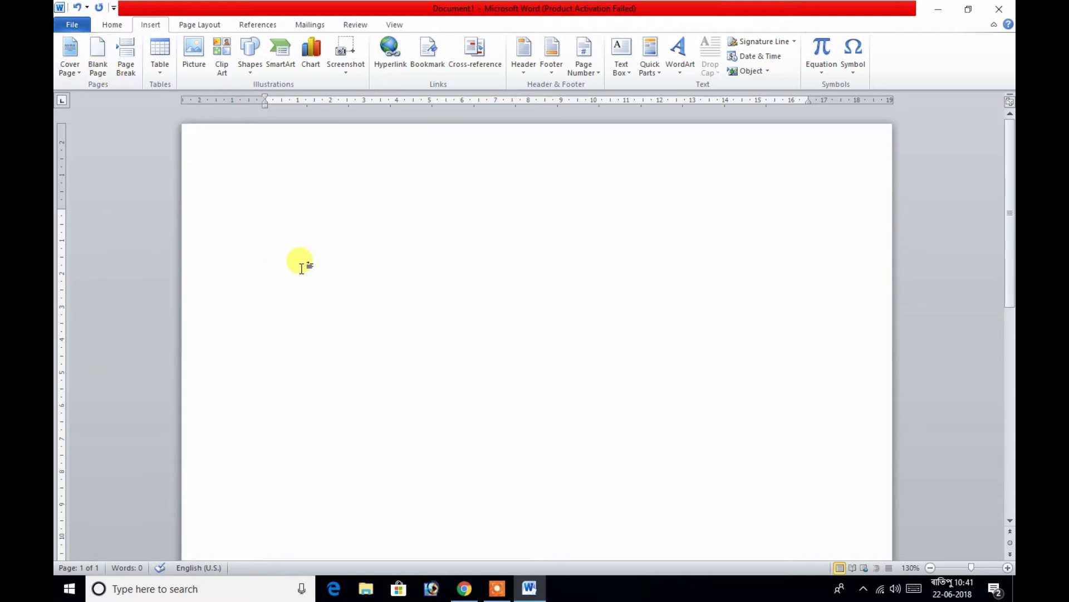
# - Expand =RAND(10) into 608 words of sample paragraphs spanning two pages and review them
pyautogui.write('=RAND(10')
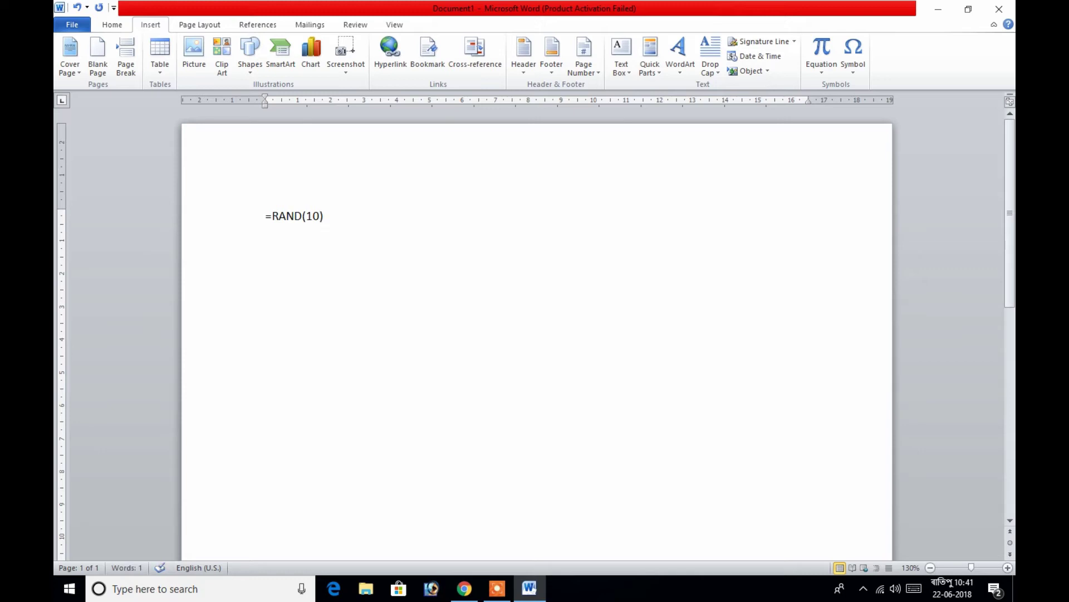
pyautogui.press('Return')
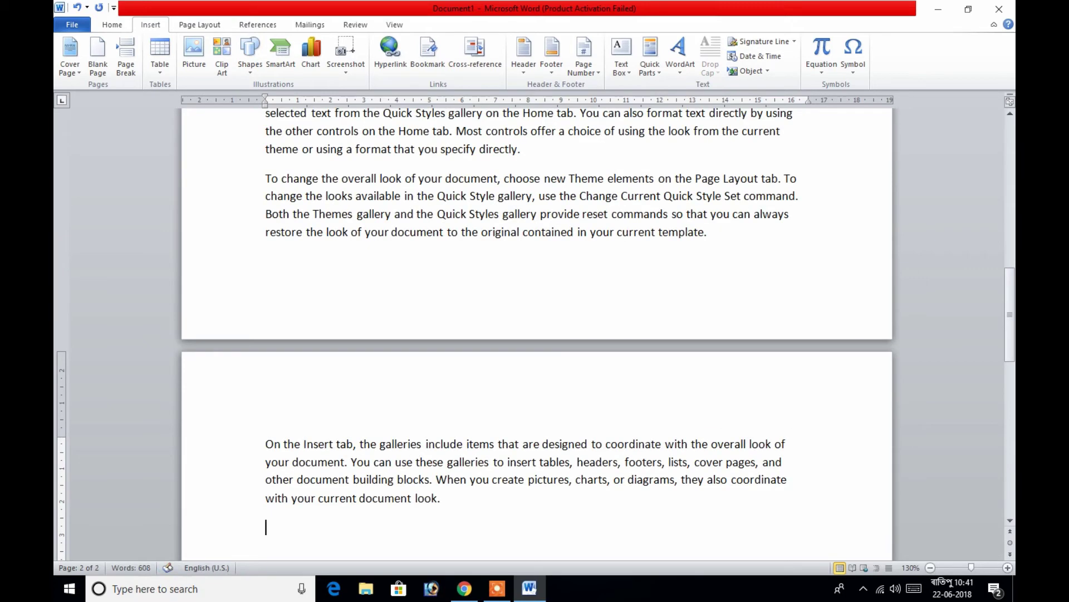
pyautogui.scroll(3, 303, 262)
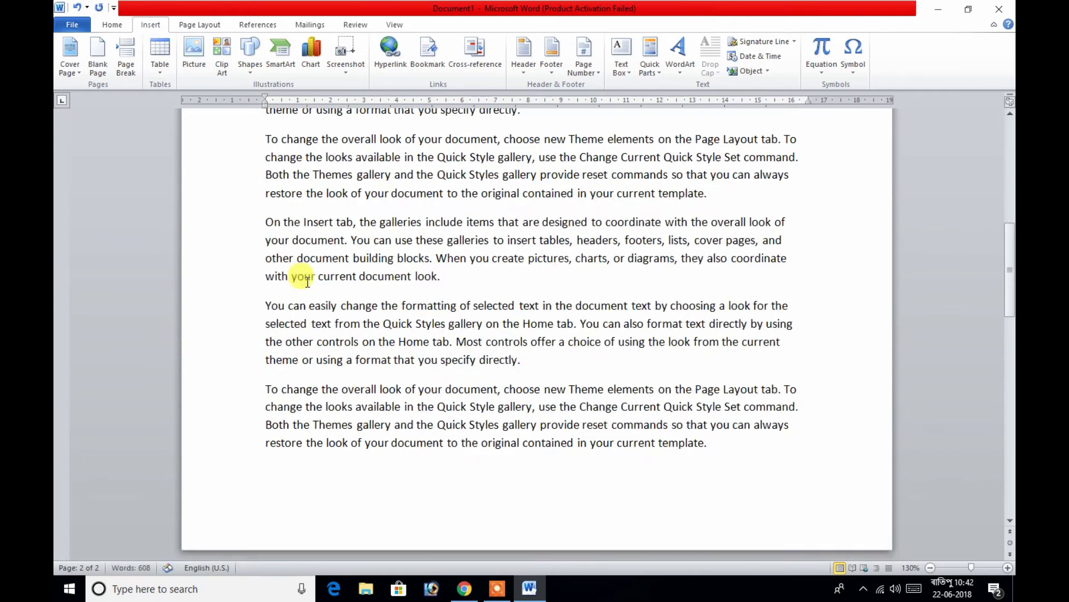
pyautogui.scroll(4, 304, 262)
pyautogui.scroll(3, 306, 279)
pyautogui.click(337, 247)
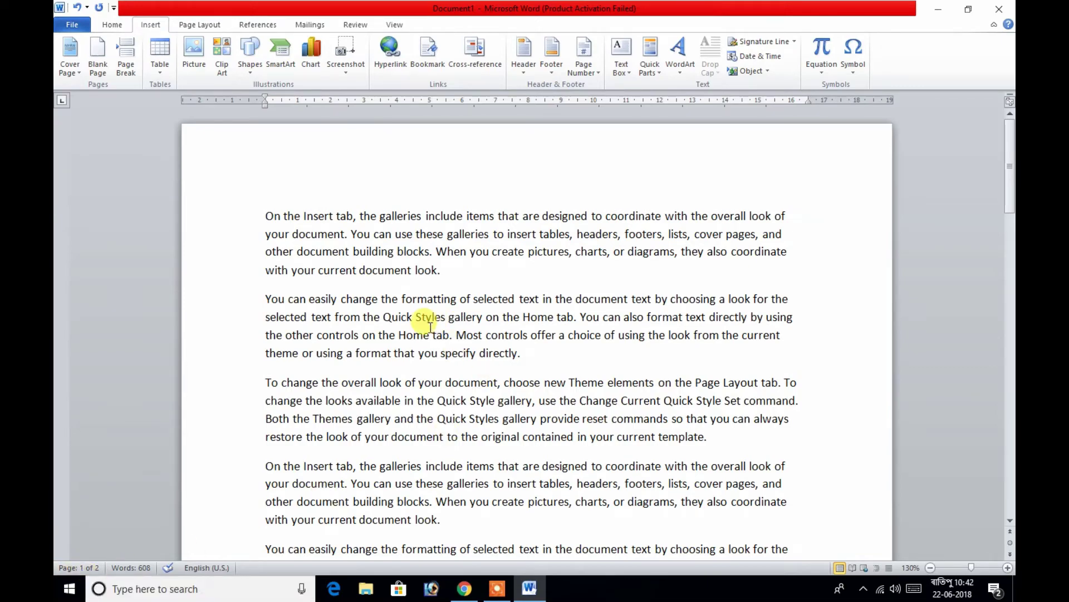
pyautogui.scroll(-3, 430, 326)
pyautogui.scroll(-2, 430, 327)
pyautogui.scroll(-2, 430, 327)
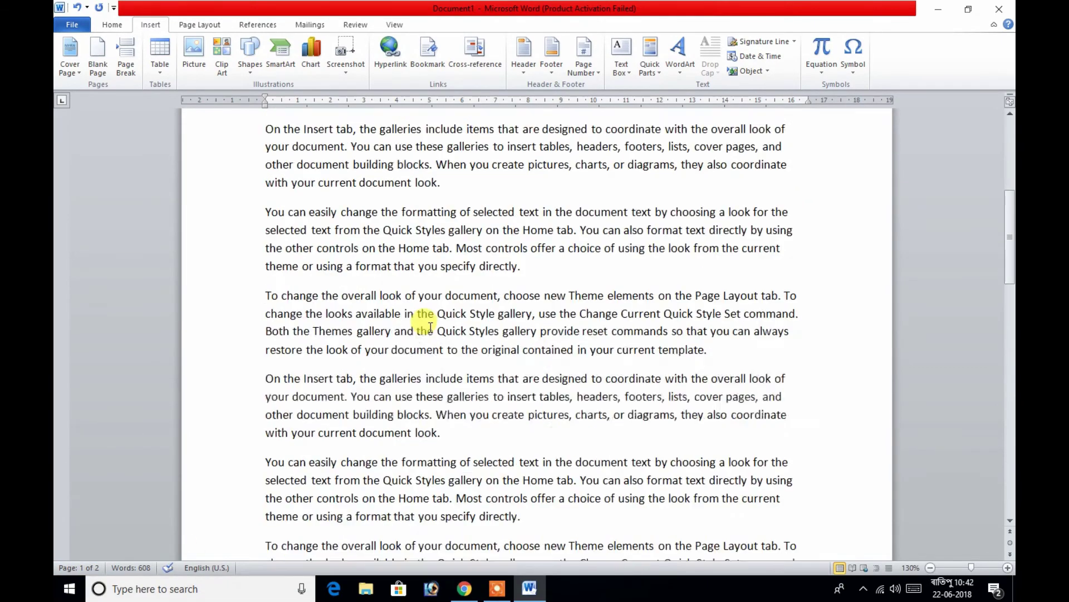
pyautogui.scroll(-2, 430, 327)
pyautogui.scroll(-3, 430, 328)
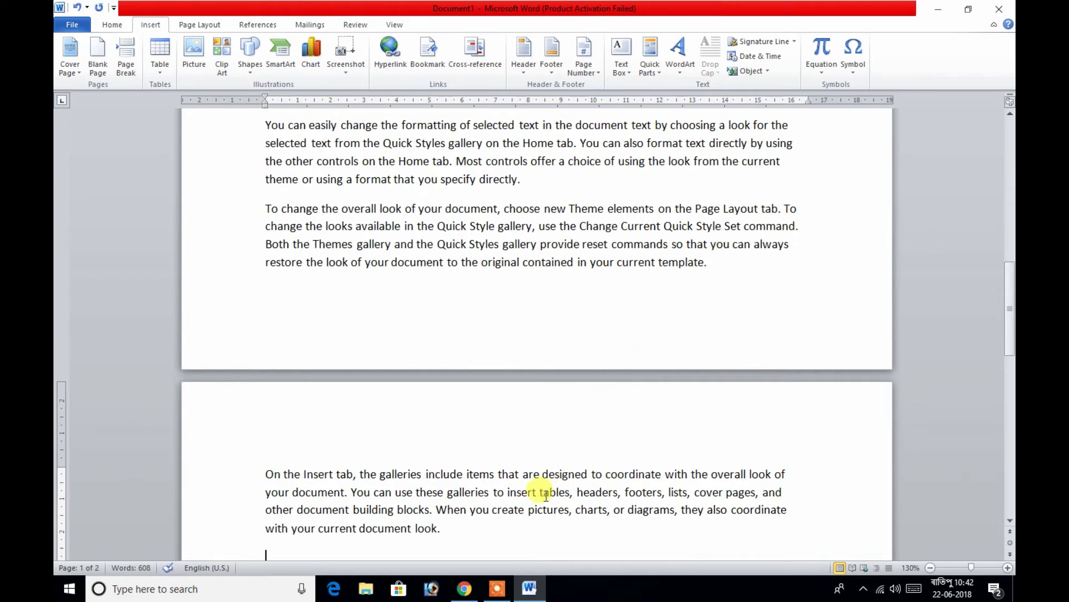
pyautogui.click(723, 264)
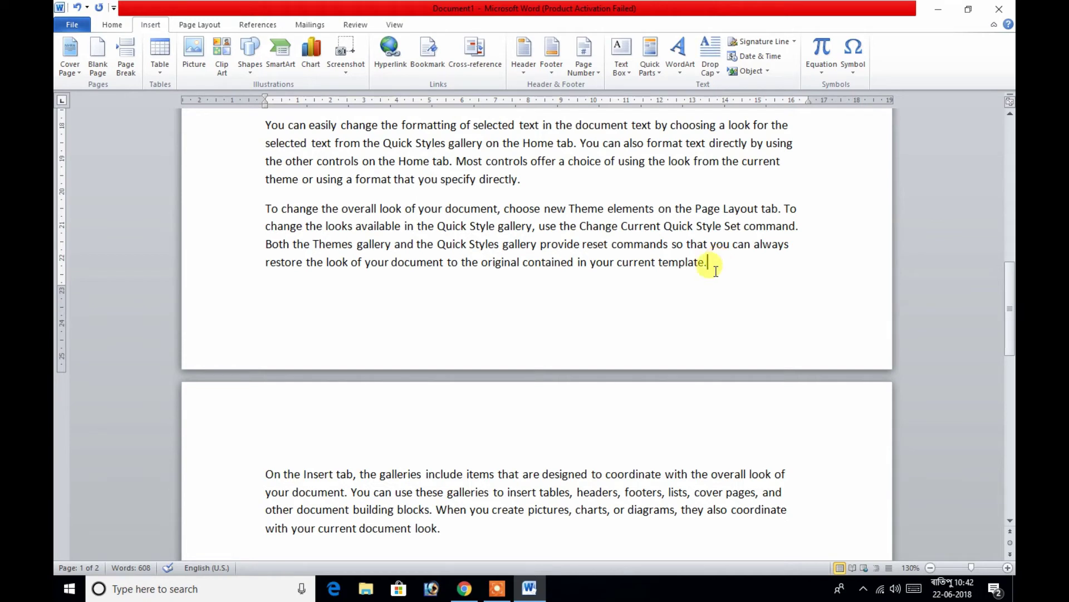
pyautogui.click(103, 67)
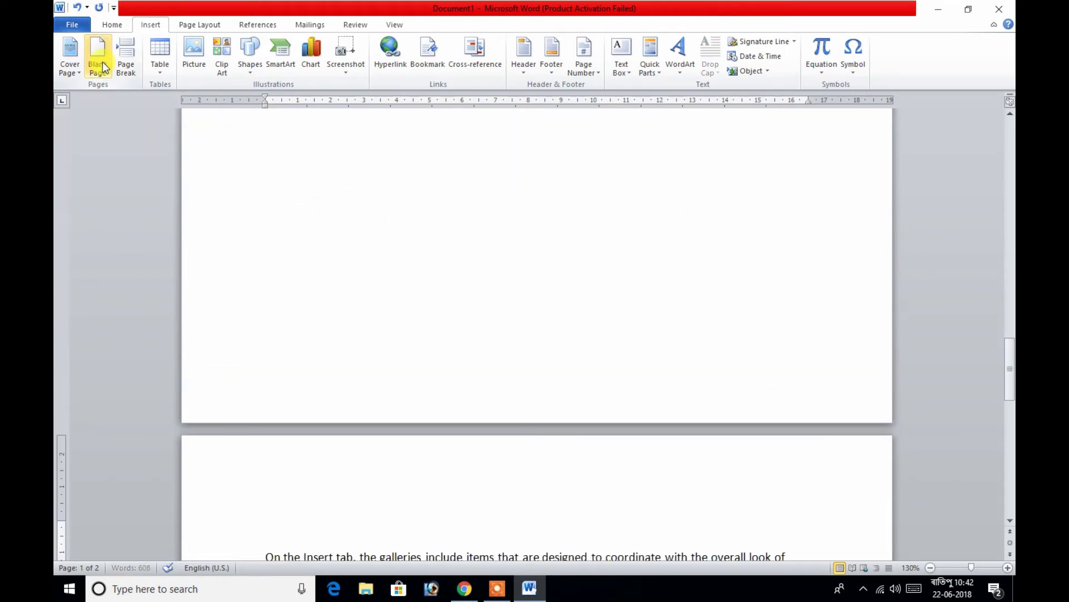
pyautogui.scroll(3, 371, 395)
pyautogui.scroll(5, 373, 396)
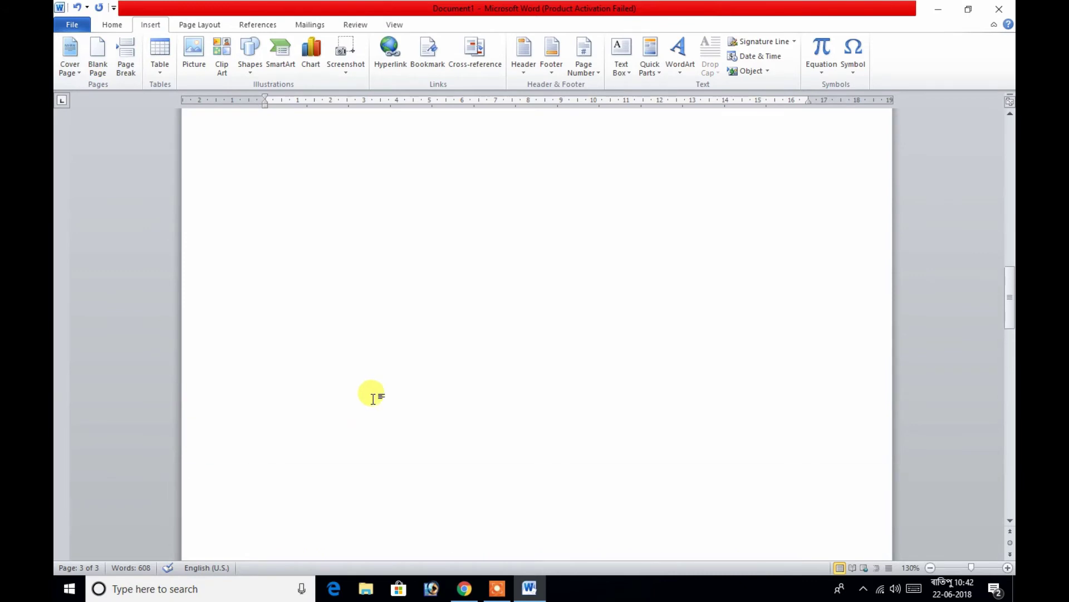
pyautogui.scroll(-2, 373, 397)
pyautogui.scroll(-2, 373, 396)
pyautogui.scroll(-2, 373, 397)
pyautogui.scroll(-2, 373, 397)
pyautogui.scroll(3, 372, 396)
pyautogui.scroll(5, 373, 396)
pyautogui.scroll(2, 373, 397)
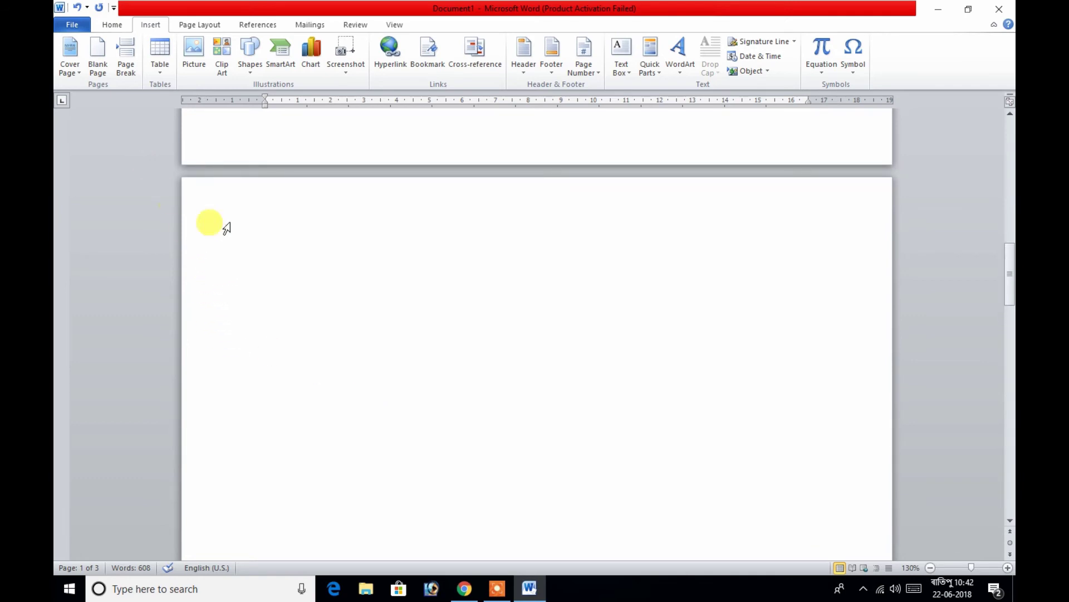
pyautogui.click(284, 229)
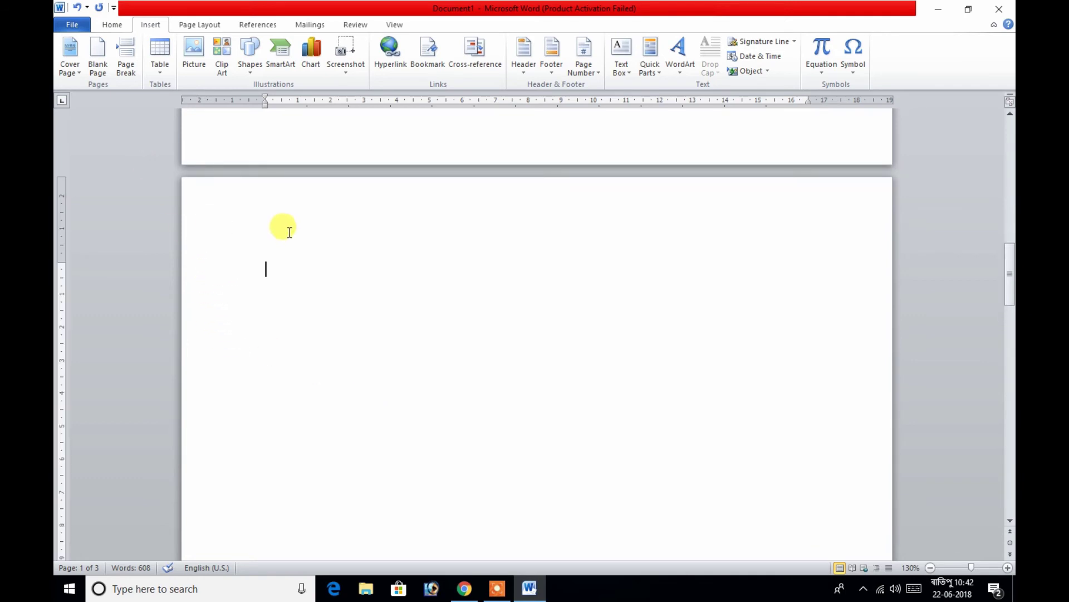
pyautogui.click(79, 8)
pyautogui.scroll(3, 311, 281)
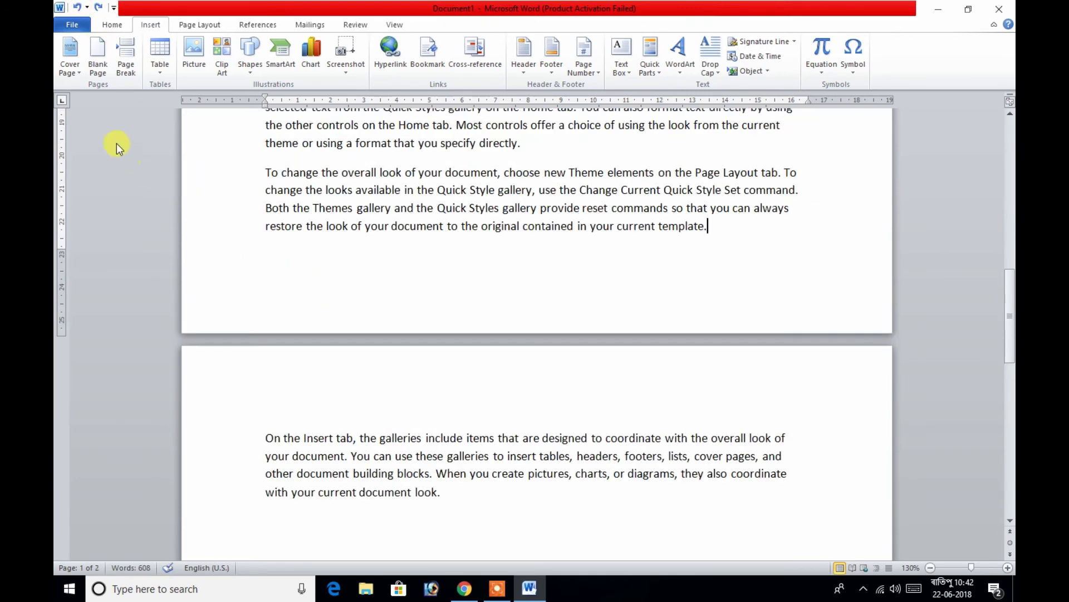
# - Zoom out to show both pages side by side and inspect page 1's last paragraphs
pyautogui.click(931, 567)
pyautogui.click(931, 567)
pyautogui.click(931, 567)
pyautogui.click(932, 567)
pyautogui.click(931, 567)
pyautogui.click(931, 567)
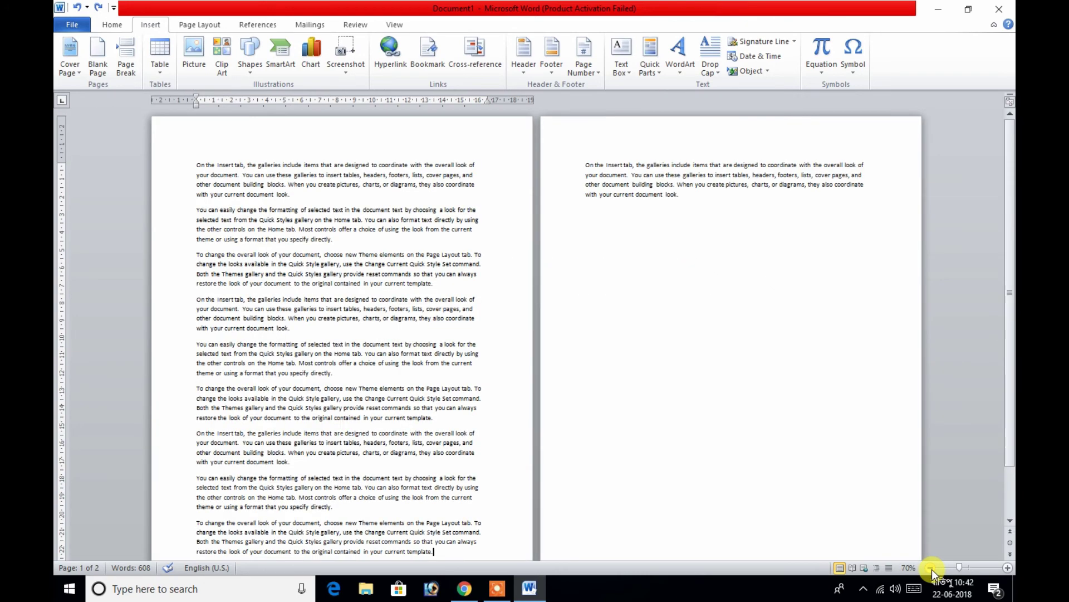
pyautogui.click(932, 567)
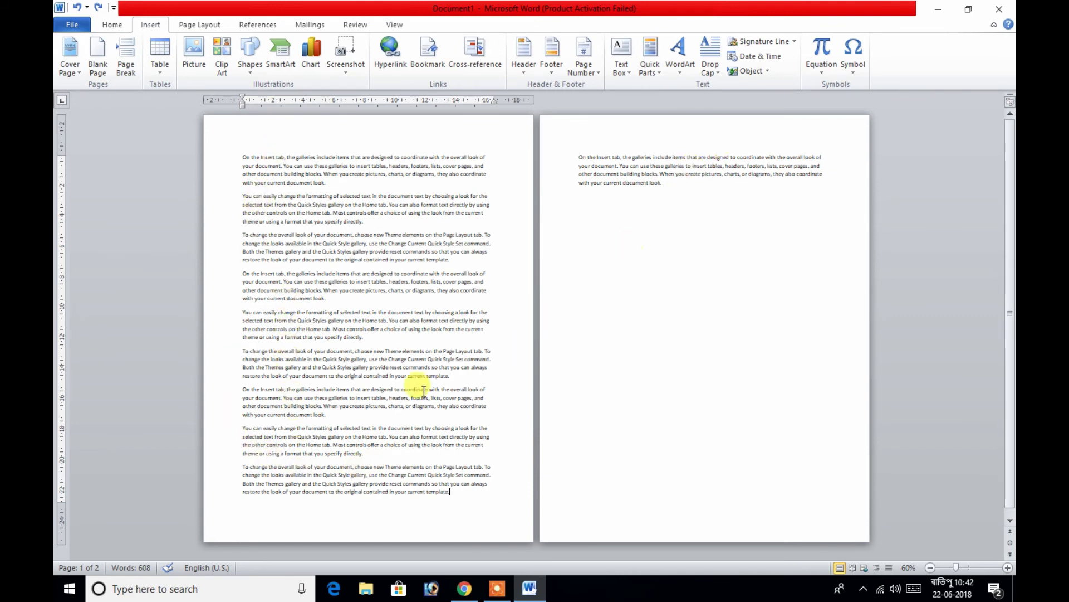
pyautogui.moveTo(243, 428)
pyautogui.mouseDown()
pyautogui.moveTo(367, 477)
pyautogui.moveTo(449, 490)
pyautogui.mouseUp()
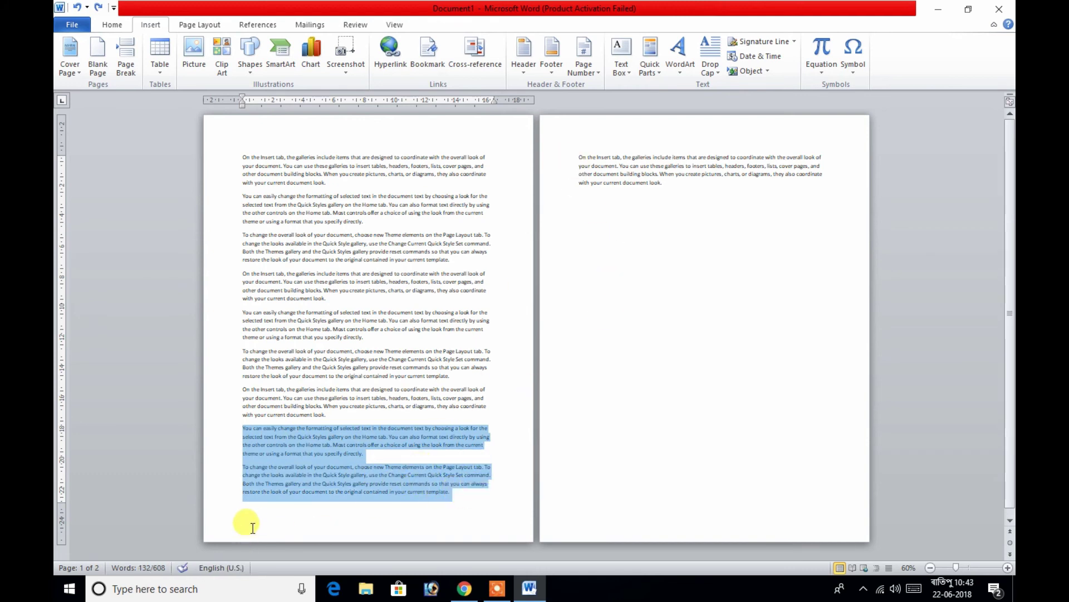
pyautogui.click(240, 510)
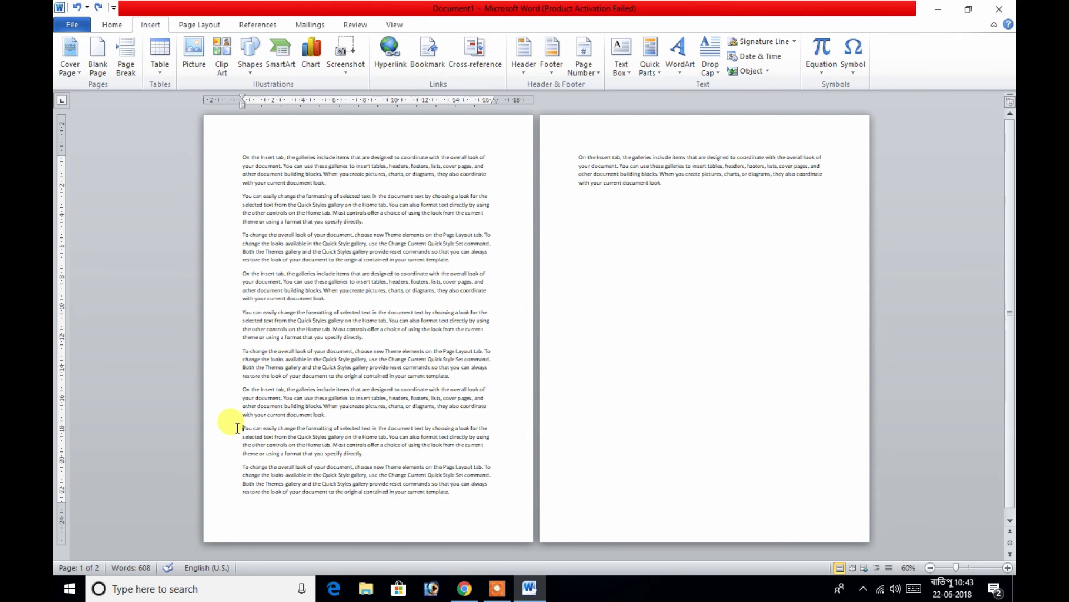
# - Insert a page break before the "You can easily change" paragraph
pyautogui.click(126, 52)
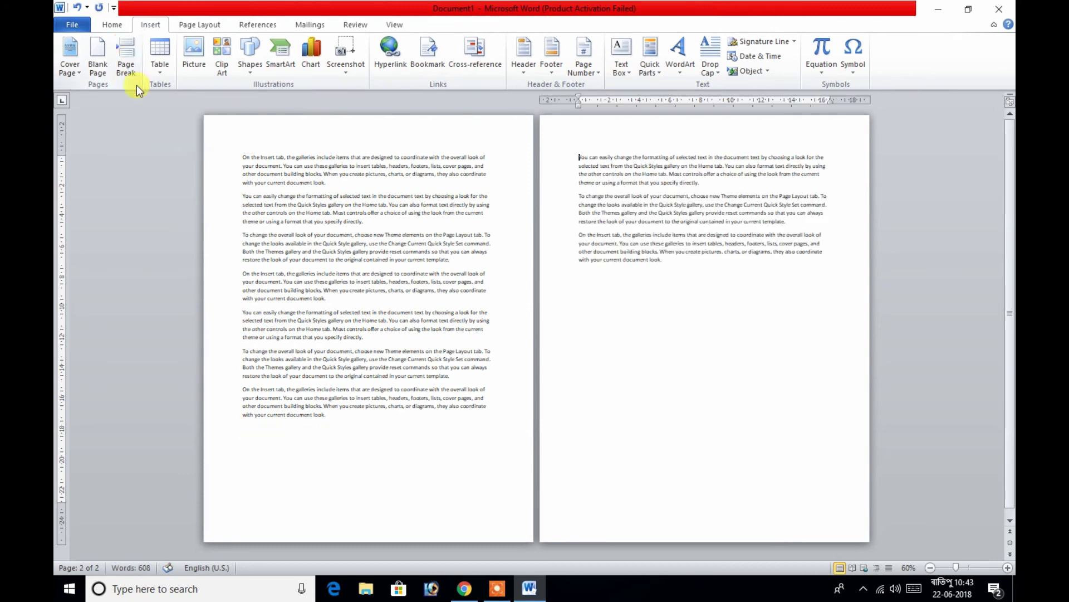